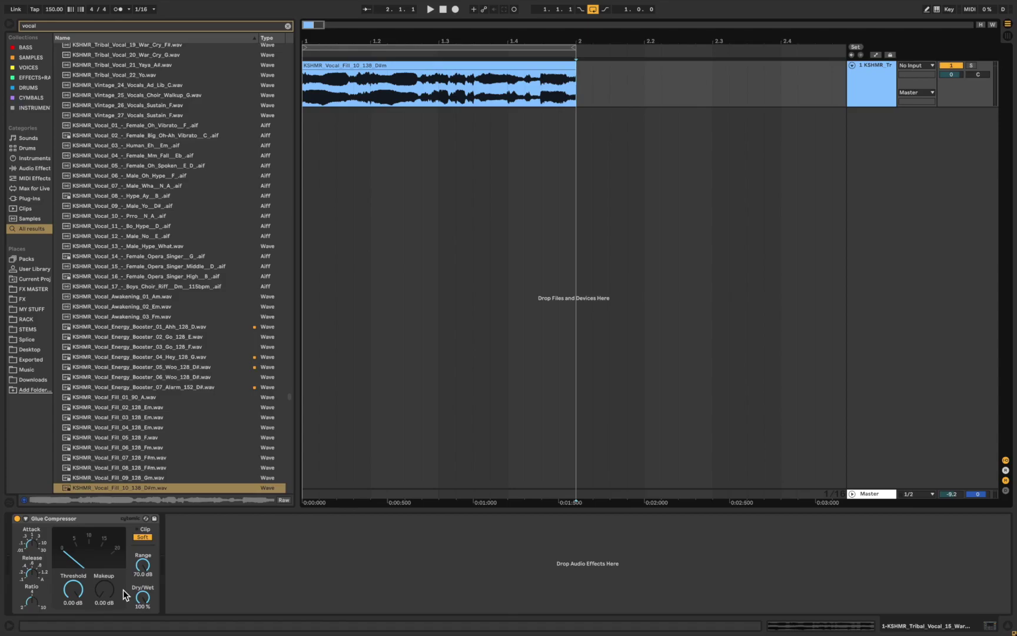
{"action": "left_click", "coordinate": [123, 590]}
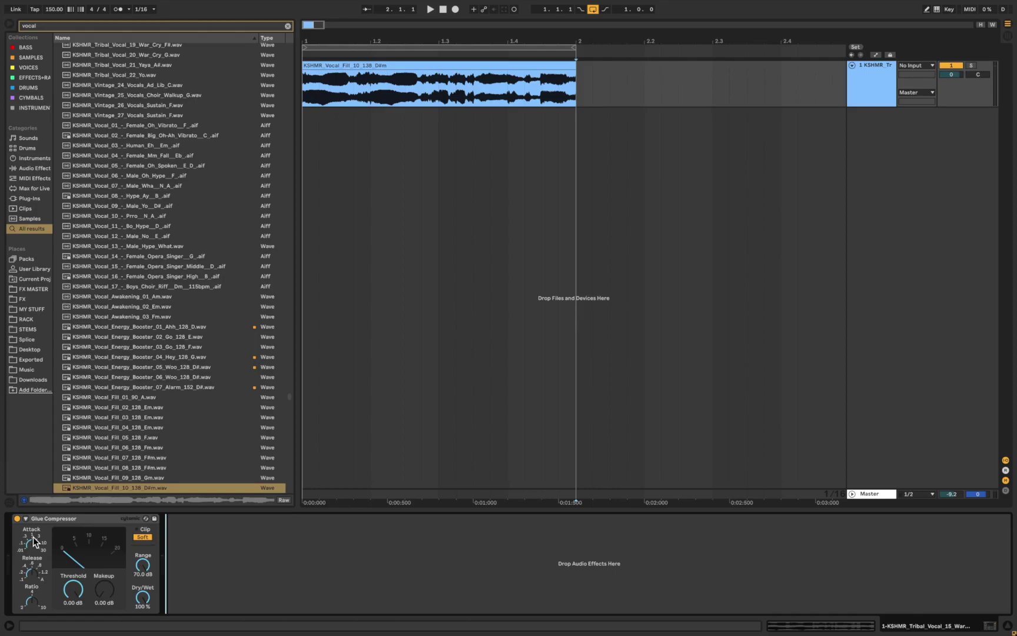
{"action": "left_click", "coordinate": [32, 550]}
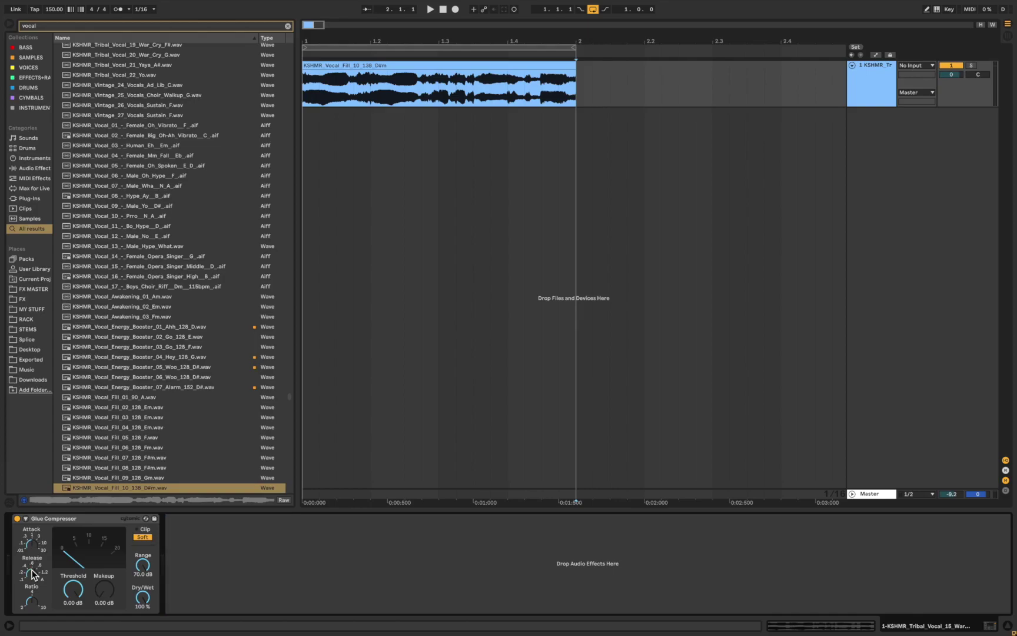
{"action": "key", "text": "super+f"}
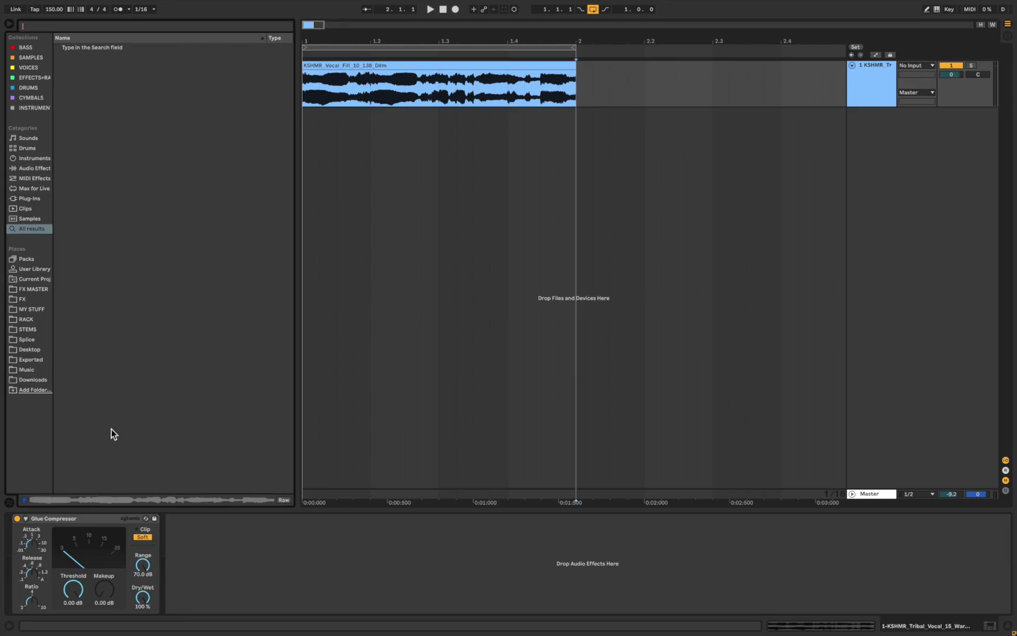
{"action": "left_click", "coordinate": [28, 543]}
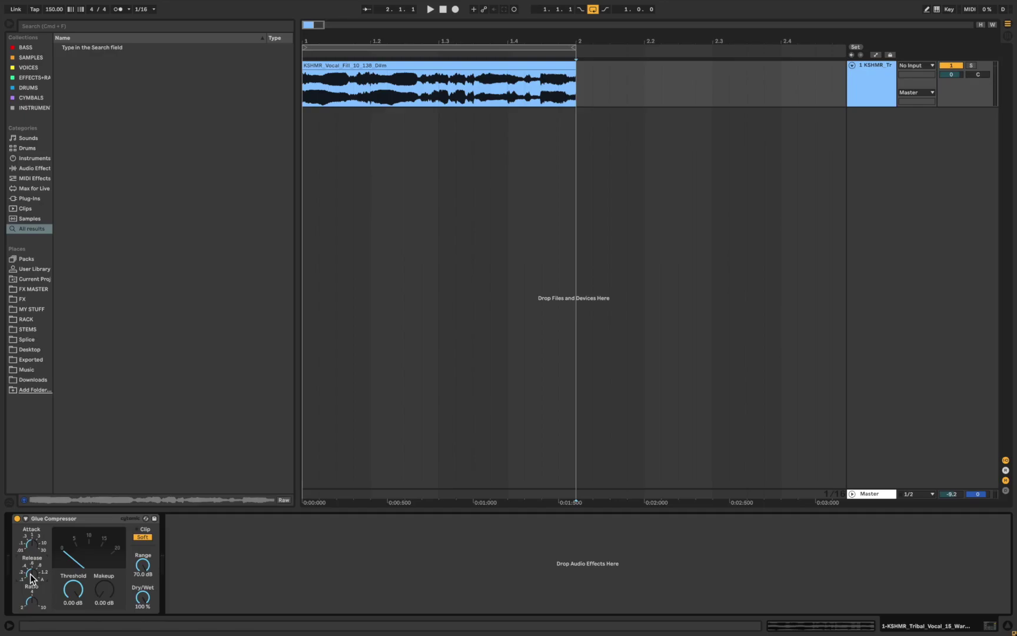
- Insert a MIDI track below the vocal audio track and load the Wavetable instrument onto it
{"action": "left_click", "coordinate": [872, 94]}
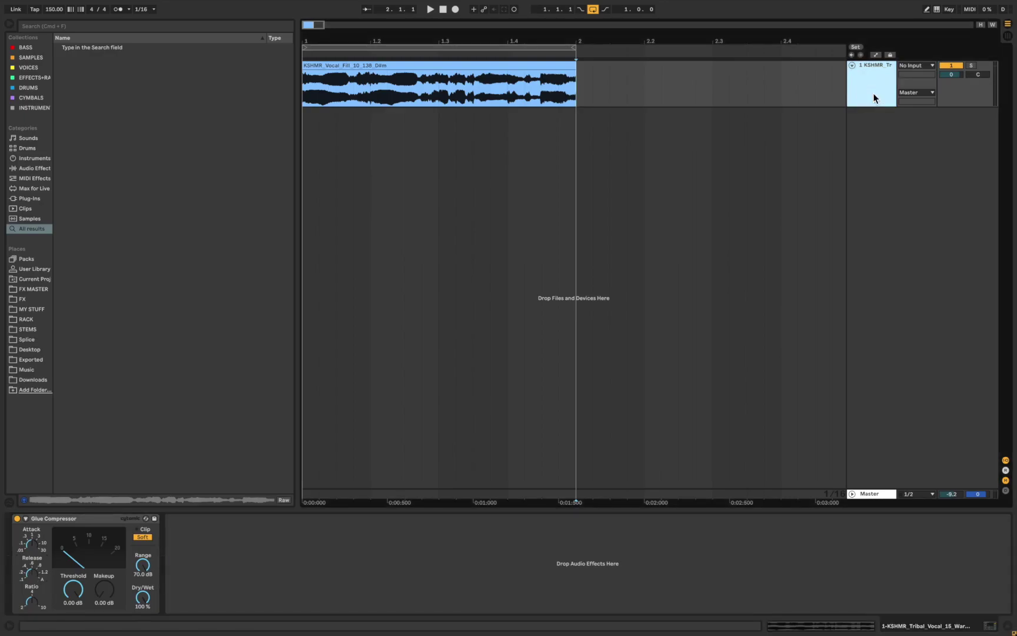
{"action": "key", "text": "super+shift+t"}
{"action": "key", "text": "super+f"}
{"action": "type", "text": "wavetable"}
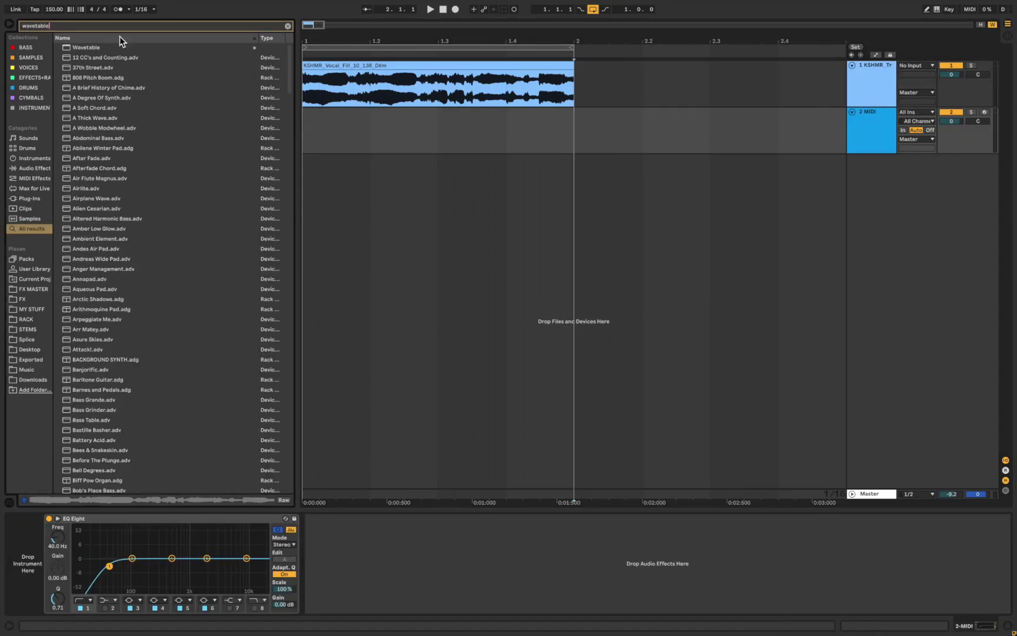
{"action": "left_click_drag", "start_coordinate": [86, 47], "coordinate": [468, 557]}
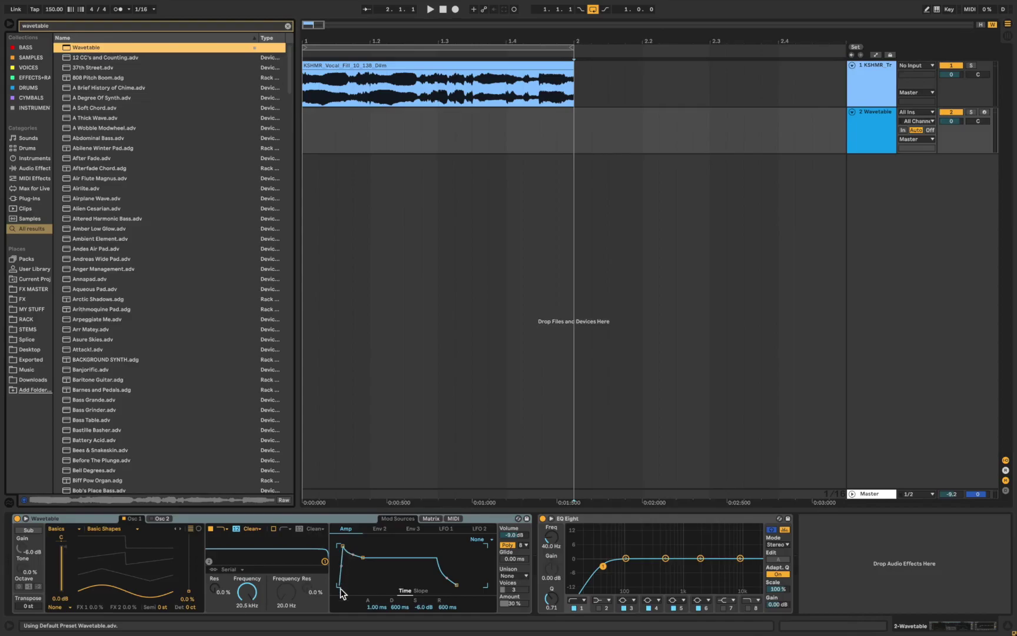
- Lengthen the attack of Wavetable's amp envelope to about 419 ms
{"action": "left_click", "coordinate": [399, 607]}
{"action": "left_click", "coordinate": [423, 607]}
{"action": "left_click", "coordinate": [446, 607]}
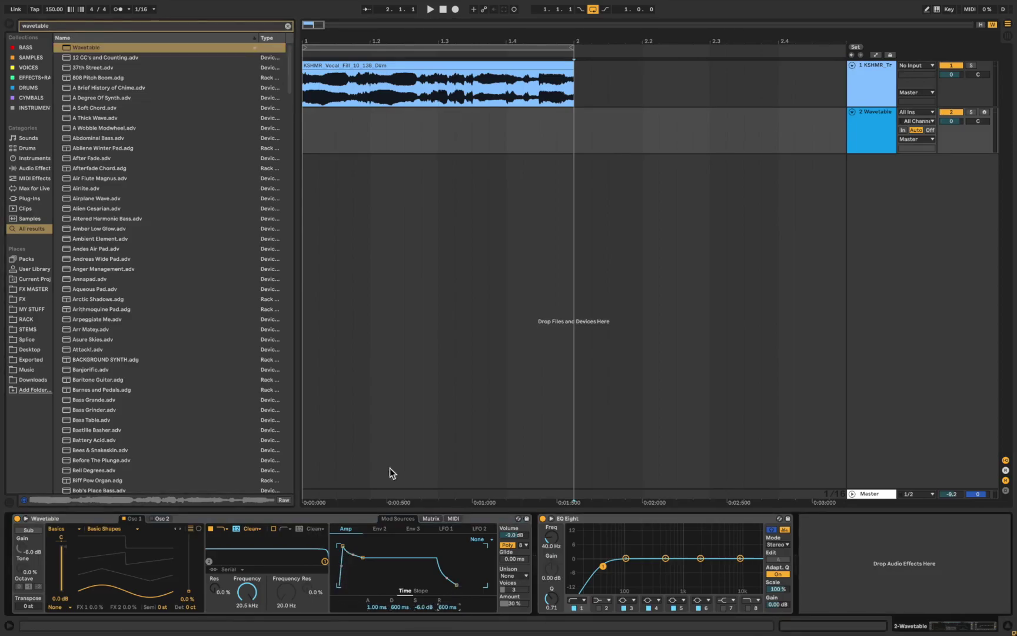
{"action": "left_click", "coordinate": [829, 96]}
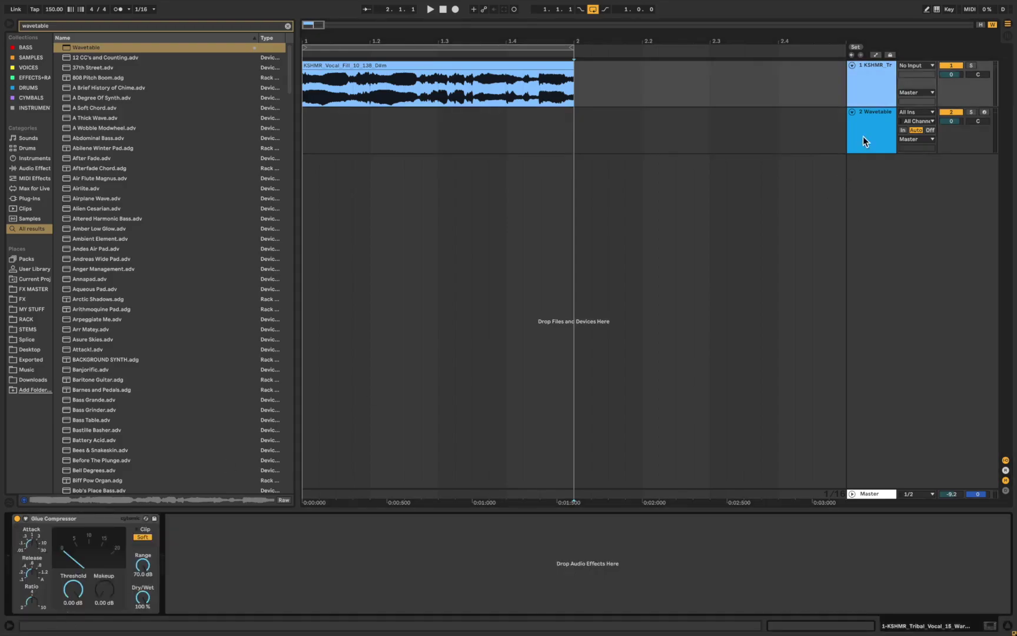
{"action": "left_click", "coordinate": [862, 136]}
{"action": "left_click_drag", "start_coordinate": [343, 545], "coordinate": [382, 546]}
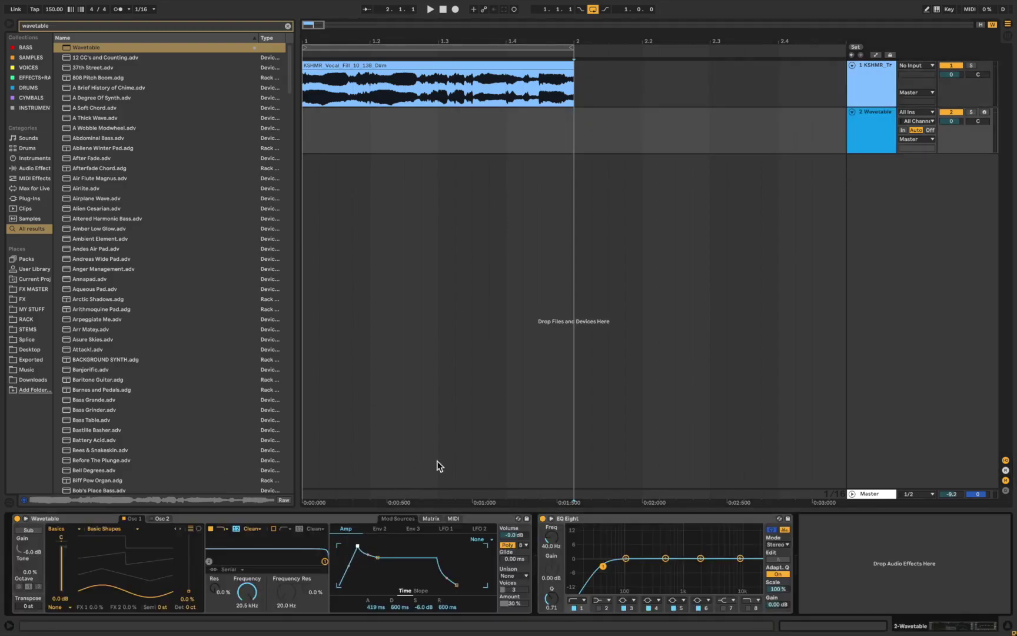
- Adjust Wavetable's amp envelope to about 1.15 s release, 584 ms decay and 0.0 dB sustain
{"action": "left_click", "coordinate": [875, 99]}
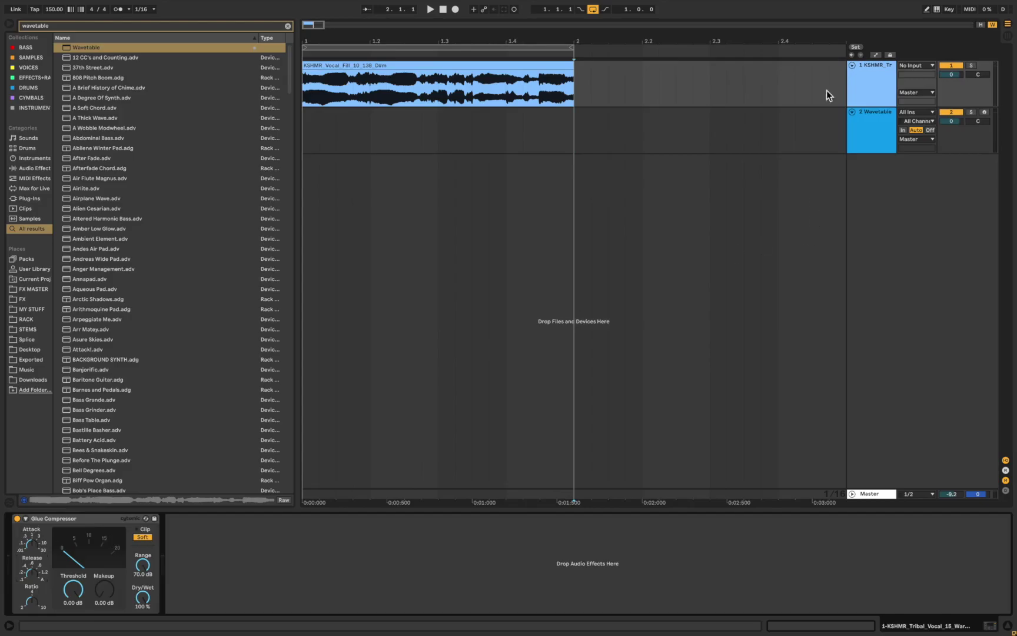
{"action": "left_click", "coordinate": [872, 125]}
{"action": "left_click_drag", "start_coordinate": [455, 590], "coordinate": [461, 586]}
{"action": "left_click_drag", "start_coordinate": [378, 558], "coordinate": [379, 547]}
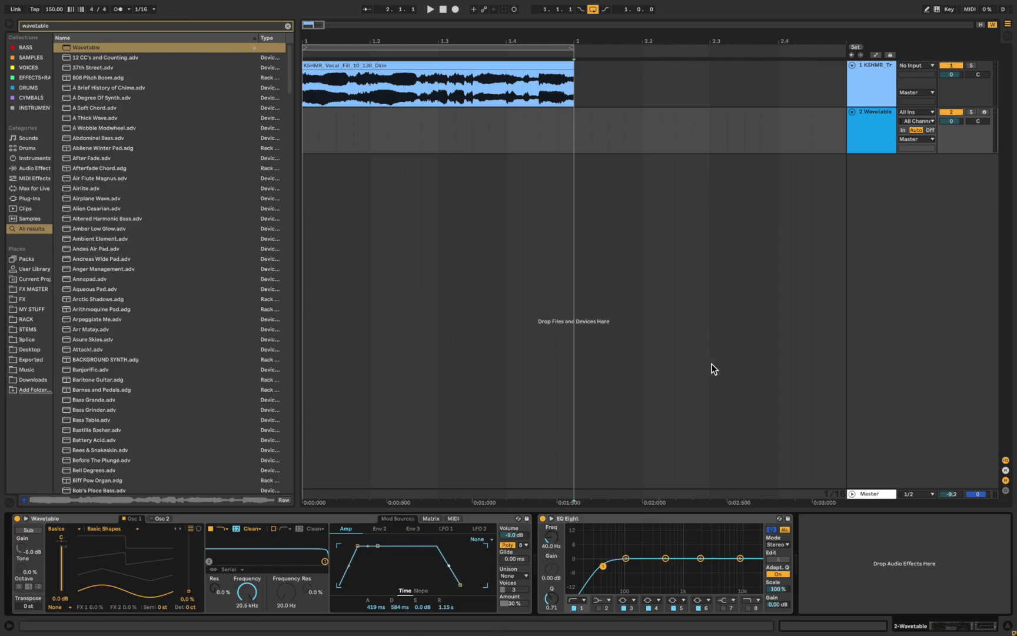
- Add a Compressor after the Glue Compressor on the vocal track and deactivate it
{"action": "left_click", "coordinate": [865, 83]}
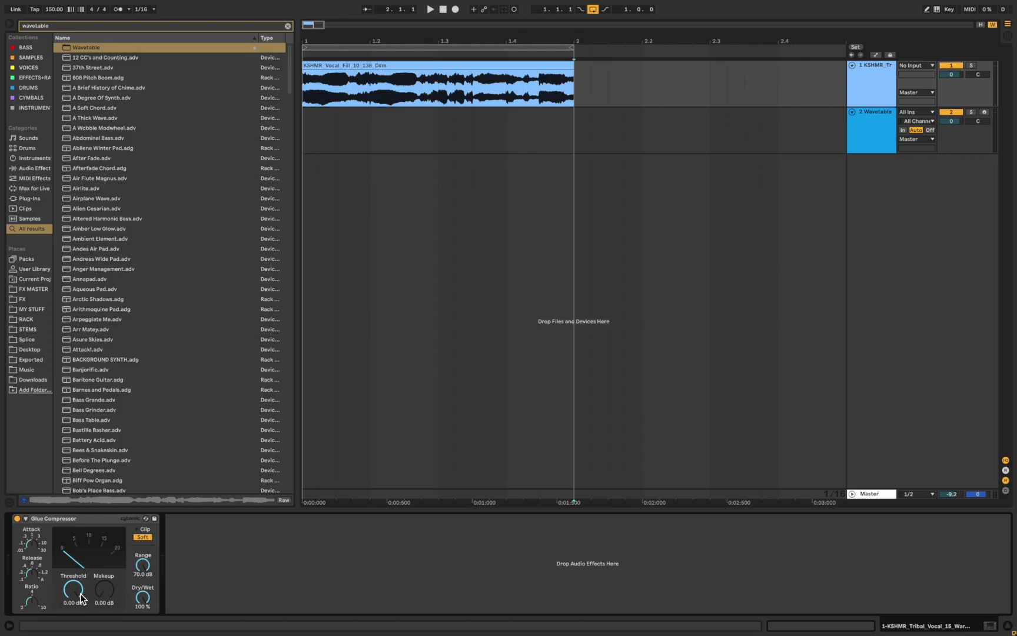
{"action": "left_click_drag", "start_coordinate": [81, 597], "coordinate": [81, 624]}
{"action": "key", "text": "ctrl+f"}
{"action": "type", "text": "comp"}
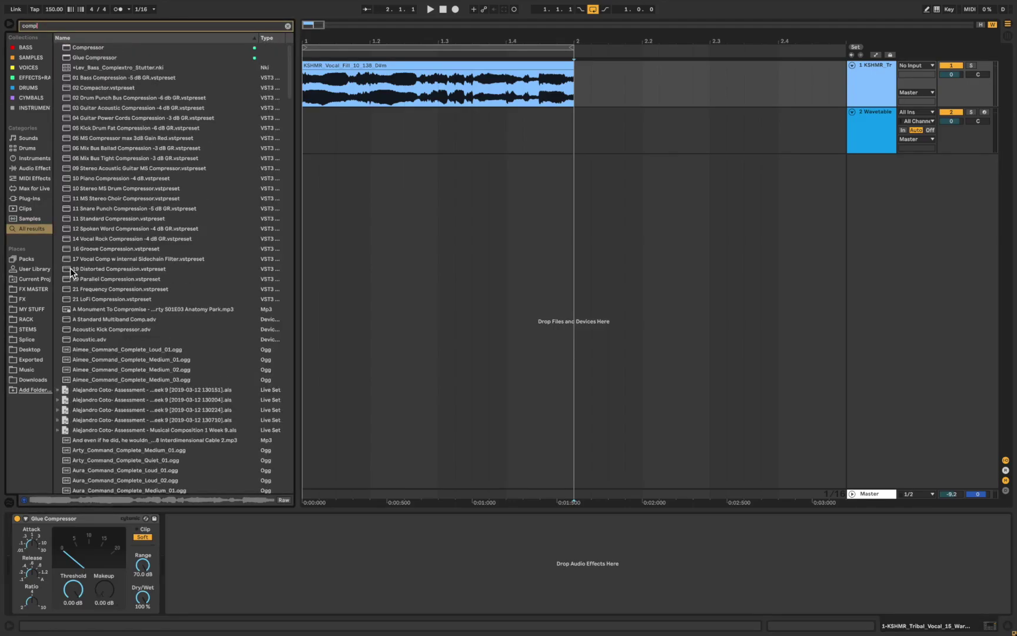
{"action": "key", "text": "Down"}
{"action": "key", "text": "Return"}
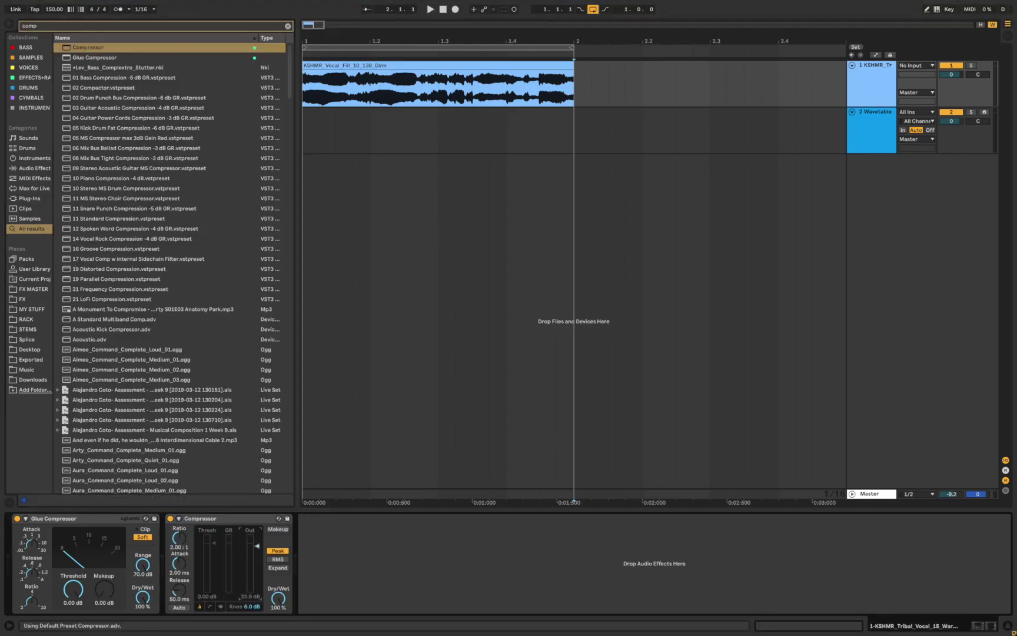
{"action": "left_click", "coordinate": [171, 518]}
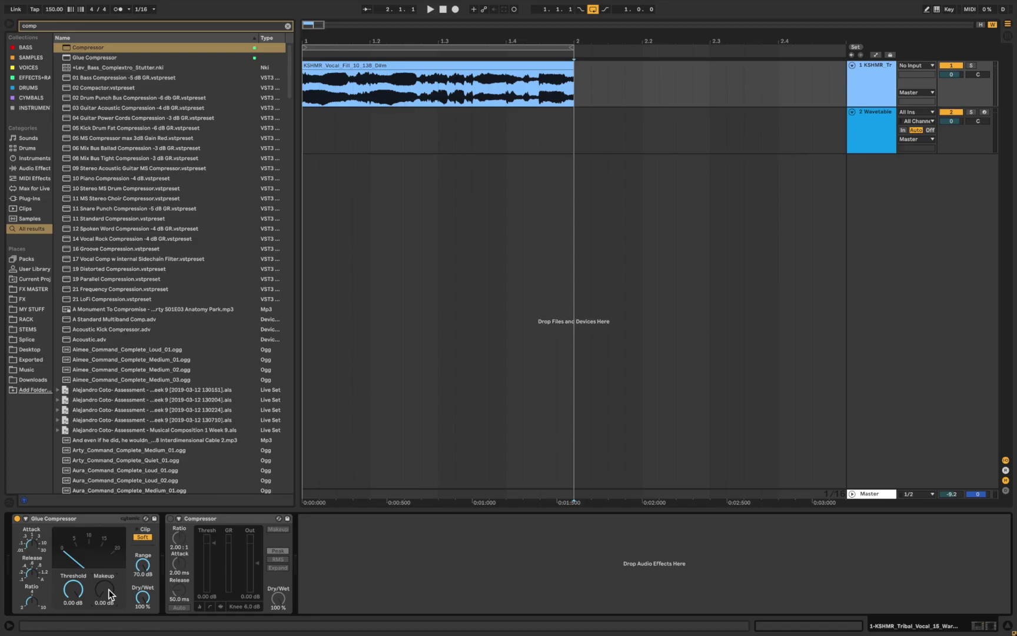
- Add a Utility after the Compressor on the vocal track, raise its gain to about 13.9 dB and deactivate it
{"action": "key", "text": "ctrl+f"}
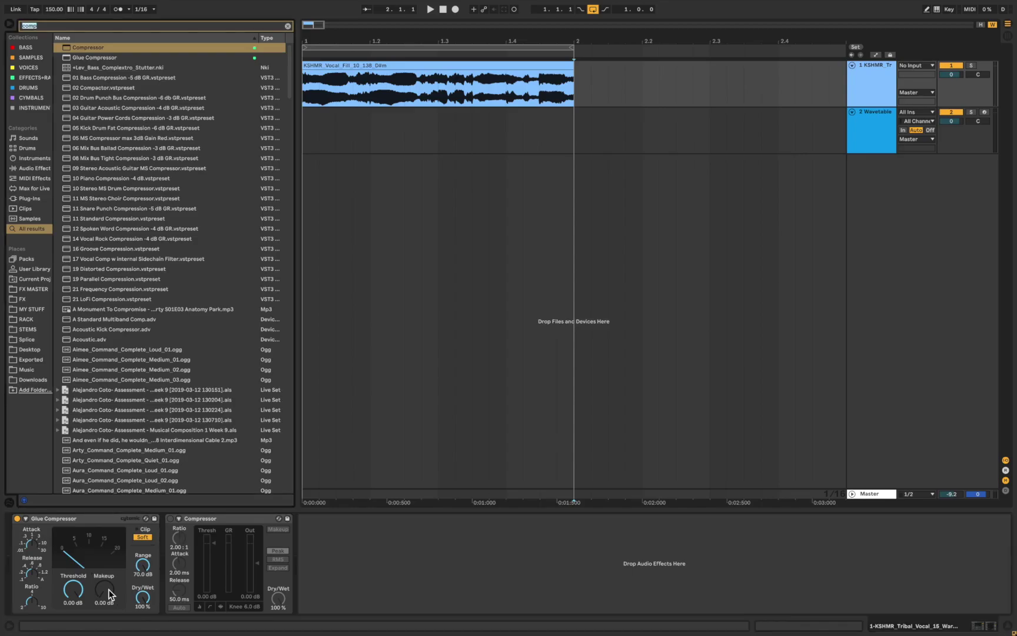
{"action": "type", "text": "utili"}
{"action": "double_click", "coordinate": [82, 47]}
{"action": "left_click_drag", "start_coordinate": [353, 551], "coordinate": [339, 521]}
{"action": "left_click", "coordinate": [303, 519]}
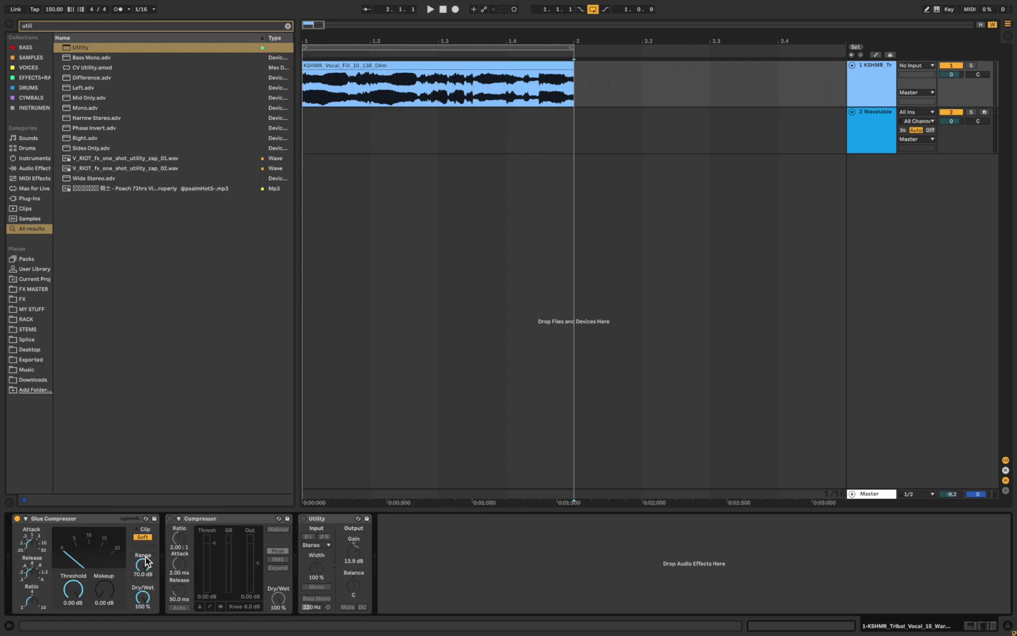
{"action": "left_click_drag", "start_coordinate": [145, 562], "coordinate": [147, 569]}
{"action": "left_click_drag", "start_coordinate": [75, 588], "coordinate": [74, 603]}
{"action": "left_click", "coordinate": [142, 537]}
- Collapse the Compressor and Utility devices in the vocal track's effect chain
{"action": "double_click", "coordinate": [210, 518]}
{"action": "double_click", "coordinate": [211, 518]}
{"action": "left_click", "coordinate": [210, 560]}
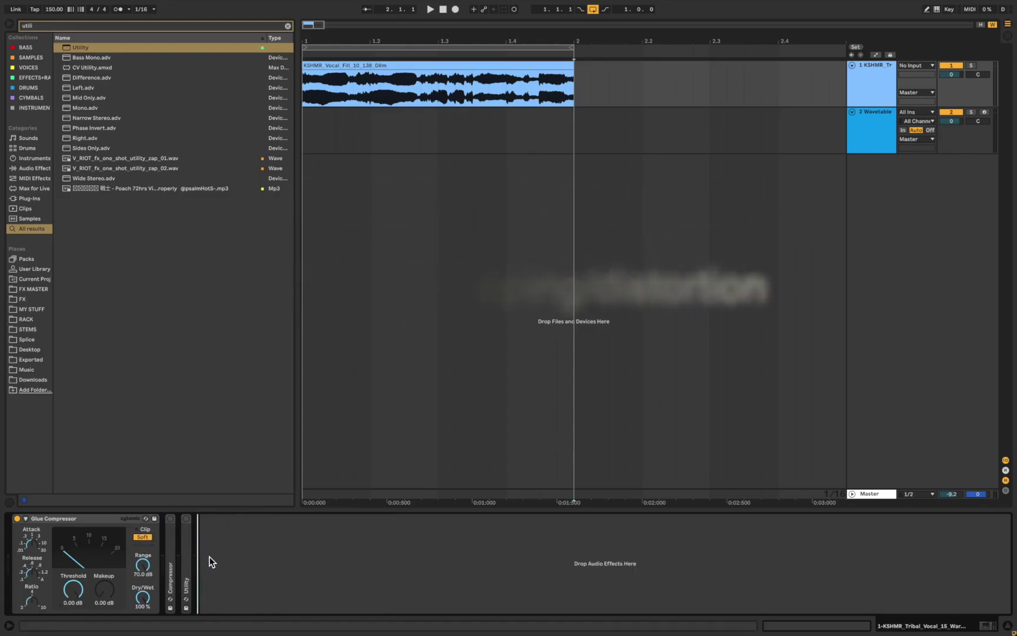